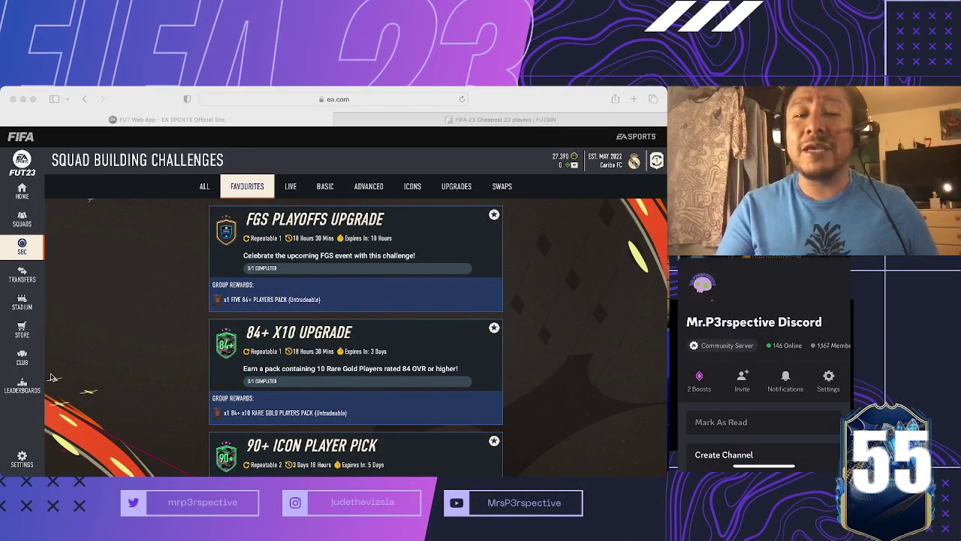
Review the empty 84+ X10 Upgrade challenge, then move to FUTBIN's cheapest players page
{"action": "left_click", "coordinate": [53, 377]}
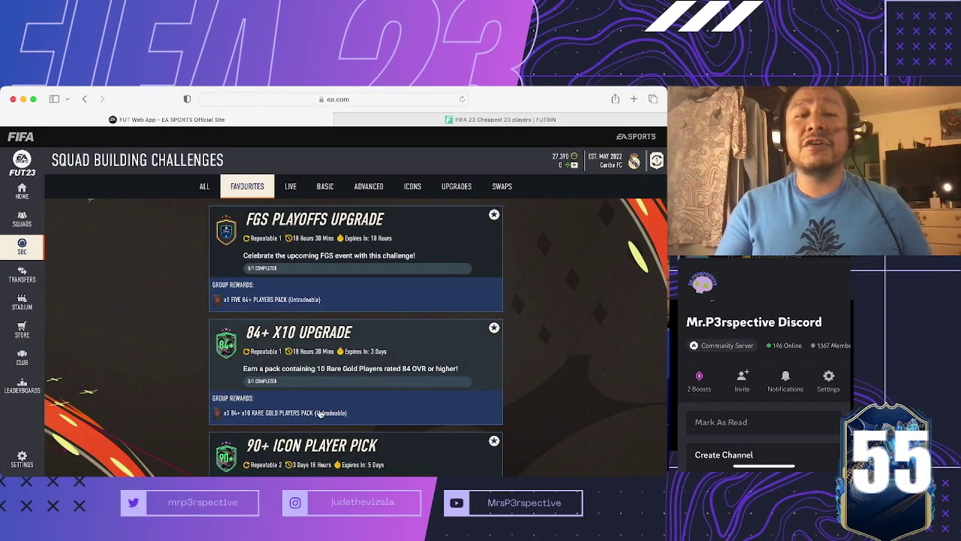
{"action": "scroll", "coordinate": [321, 414], "scroll_direction": "down", "scroll_amount": 1}
{"action": "left_click", "coordinate": [413, 334]}
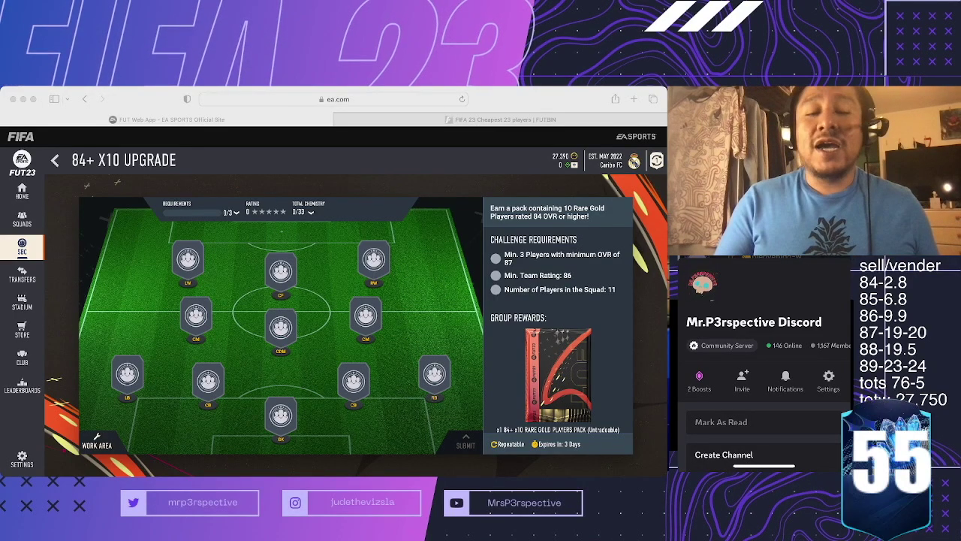
{"action": "left_click", "coordinate": [429, 399]}
{"action": "left_click", "coordinate": [515, 120]}
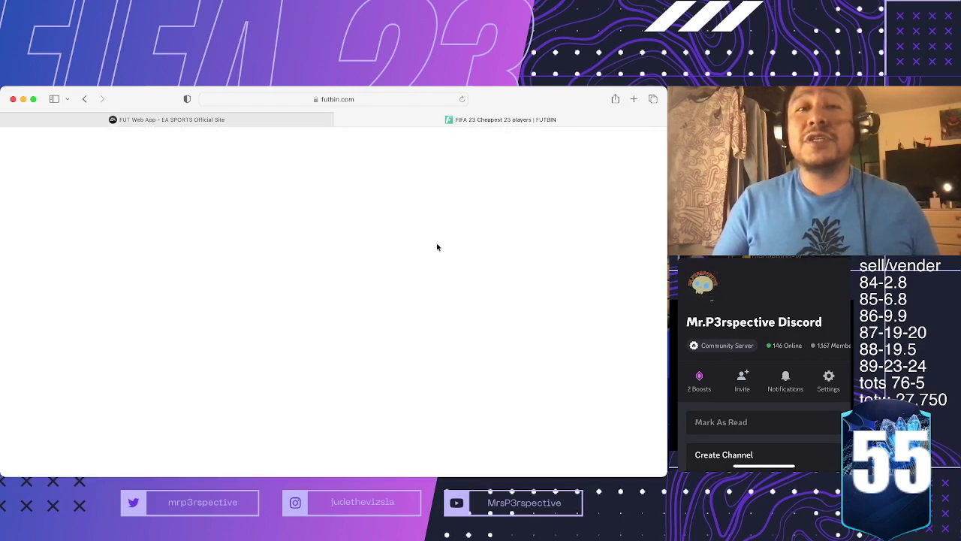
{"action": "scroll", "coordinate": [437, 247], "scroll_direction": "down", "scroll_amount": 1}
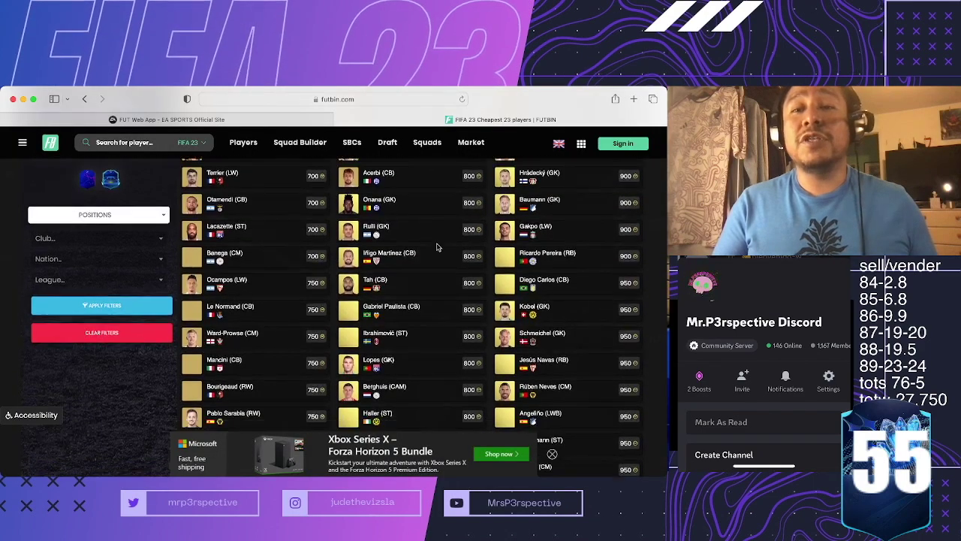
{"action": "scroll", "coordinate": [437, 247], "scroll_direction": "down", "scroll_amount": 2}
{"action": "scroll", "coordinate": [437, 247], "scroll_direction": "down", "scroll_amount": 2}
{"action": "scroll", "coordinate": [437, 247], "scroll_direction": "down", "scroll_amount": 1}
{"action": "scroll", "coordinate": [437, 247], "scroll_direction": "down", "scroll_amount": 1}
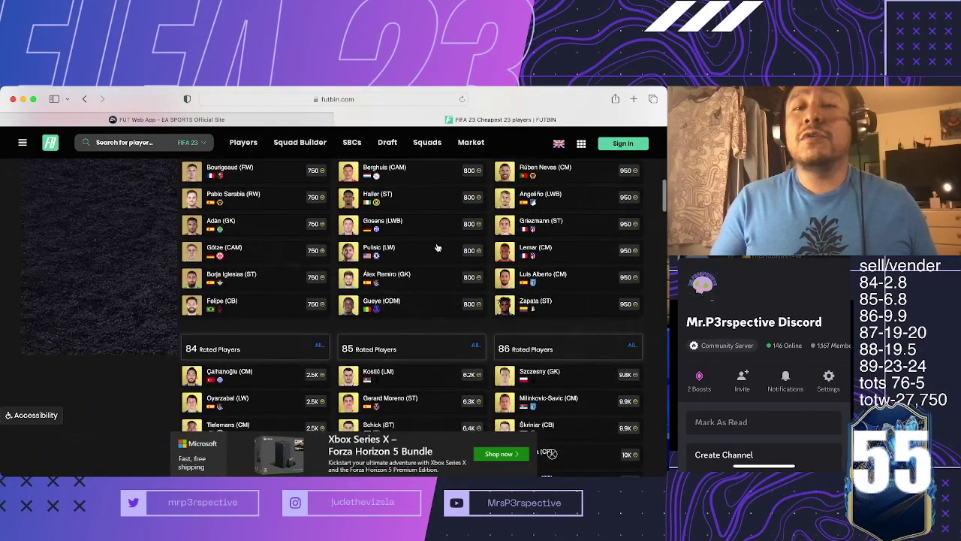
{"action": "scroll", "coordinate": [437, 247], "scroll_direction": "down", "scroll_amount": 1}
{"action": "scroll", "coordinate": [437, 247], "scroll_direction": "down", "scroll_amount": 1}
{"action": "scroll", "coordinate": [437, 247], "scroll_direction": "down", "scroll_amount": 1}
{"action": "scroll", "coordinate": [437, 247], "scroll_direction": "down", "scroll_amount": 1}
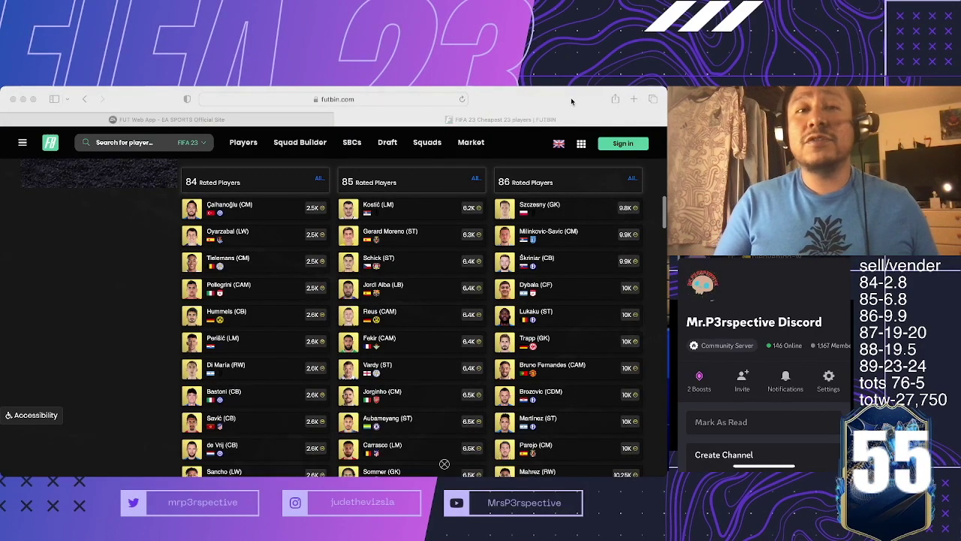
Let FUTBIN's Cheapest Players page load, showing 84, 85 and 86 rated player prices
{"action": "left_click", "coordinate": [150, 96]}
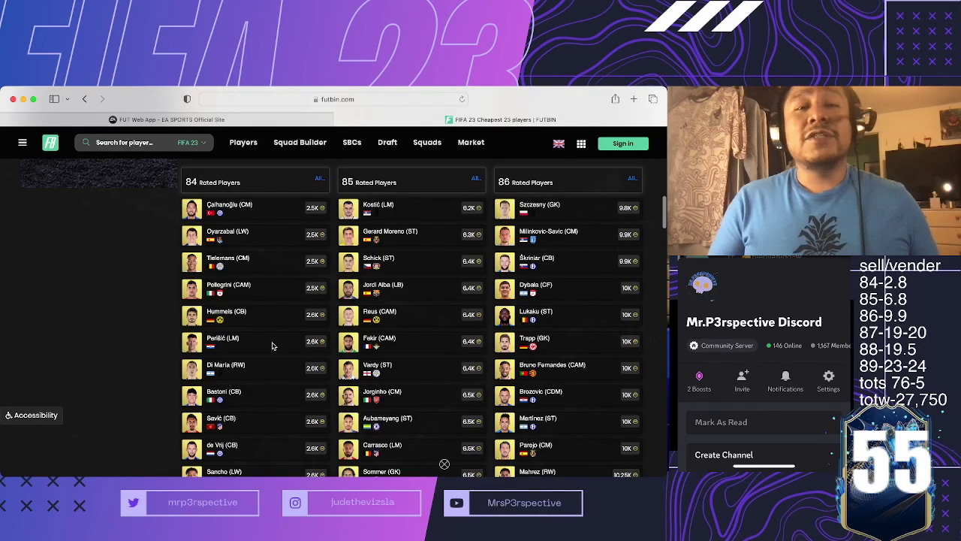
{"action": "scroll", "coordinate": [272, 346], "scroll_direction": "down", "scroll_amount": 1}
{"action": "scroll", "coordinate": [272, 346], "scroll_direction": "up", "scroll_amount": 1}
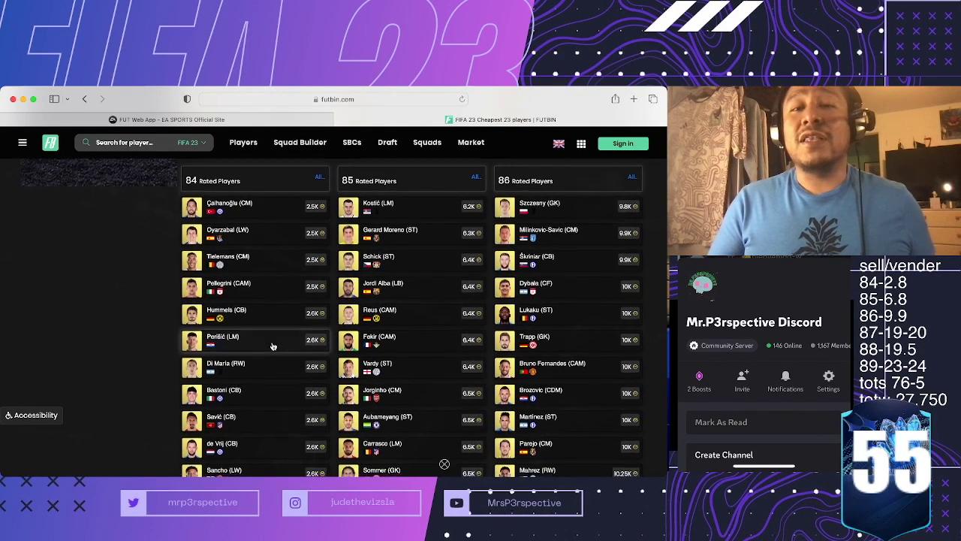
{"action": "scroll", "coordinate": [273, 345], "scroll_direction": "down", "scroll_amount": 1}
{"action": "scroll", "coordinate": [273, 346], "scroll_direction": "up", "scroll_amount": 1}
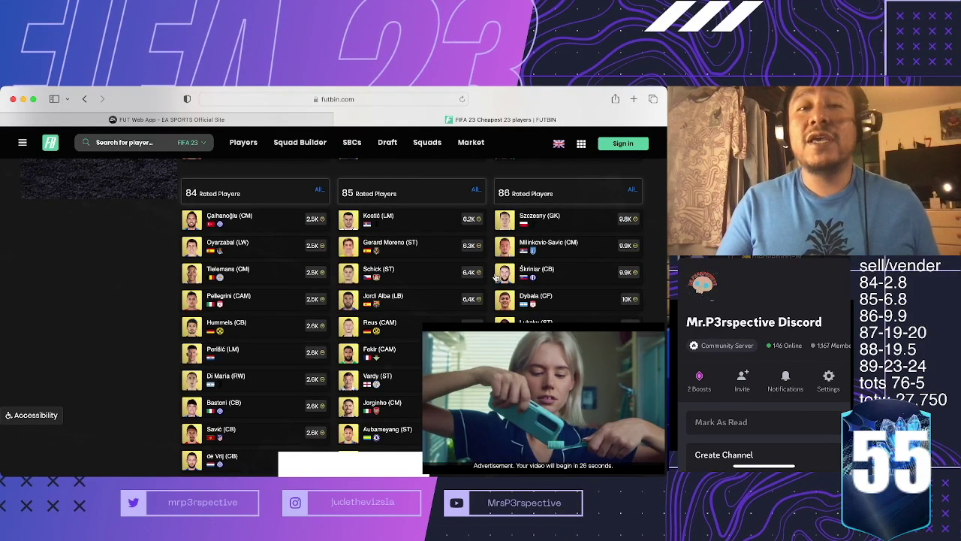
{"action": "scroll", "coordinate": [609, 228], "scroll_direction": "down", "scroll_amount": 1}
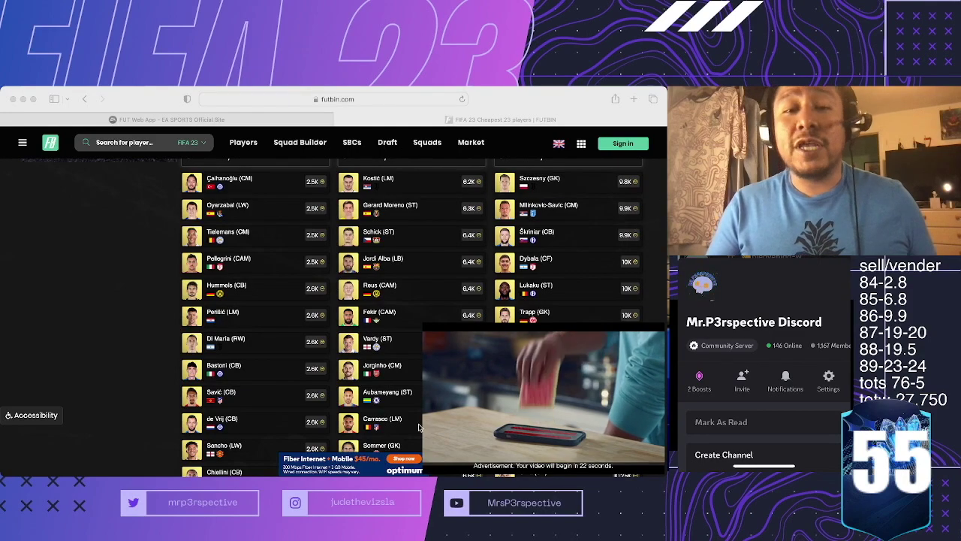
{"action": "scroll", "coordinate": [352, 391], "scroll_direction": "down", "scroll_amount": 1}
{"action": "scroll", "coordinate": [353, 392], "scroll_direction": "down", "scroll_amount": 1}
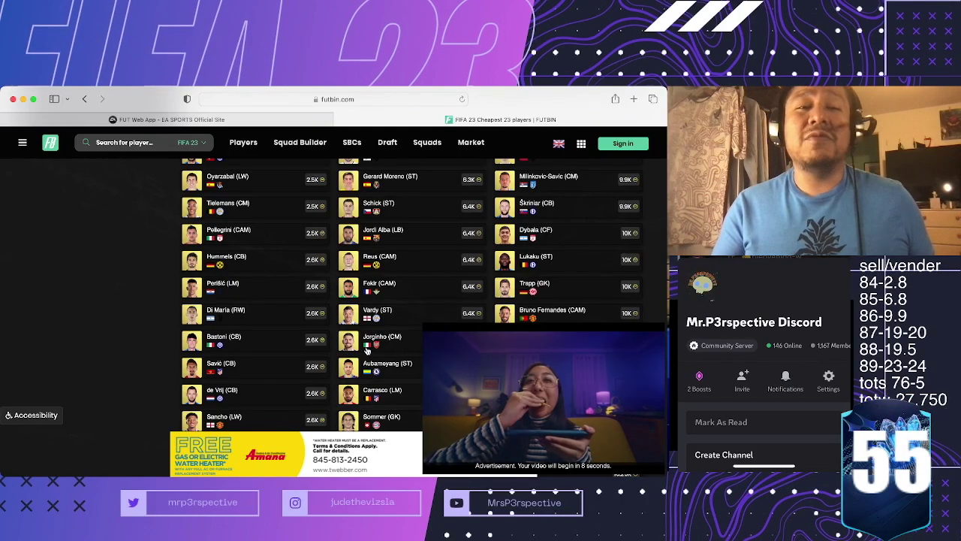
{"action": "scroll", "coordinate": [353, 338], "scroll_direction": "up", "scroll_amount": 2}
{"action": "scroll", "coordinate": [353, 336], "scroll_direction": "up", "scroll_amount": 2}
{"action": "scroll", "coordinate": [352, 336], "scroll_direction": "down", "scroll_amount": 1}
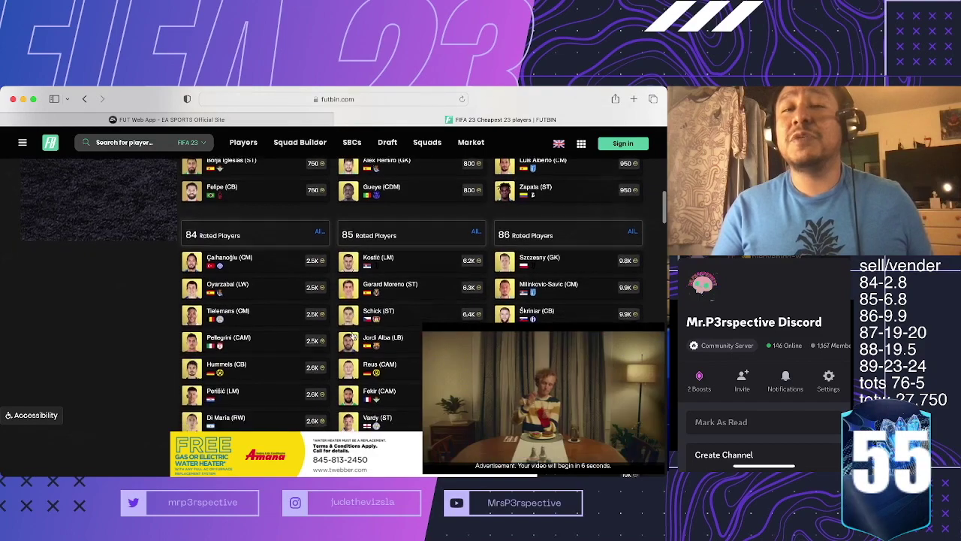
{"action": "scroll", "coordinate": [352, 336], "scroll_direction": "down", "scroll_amount": 1}
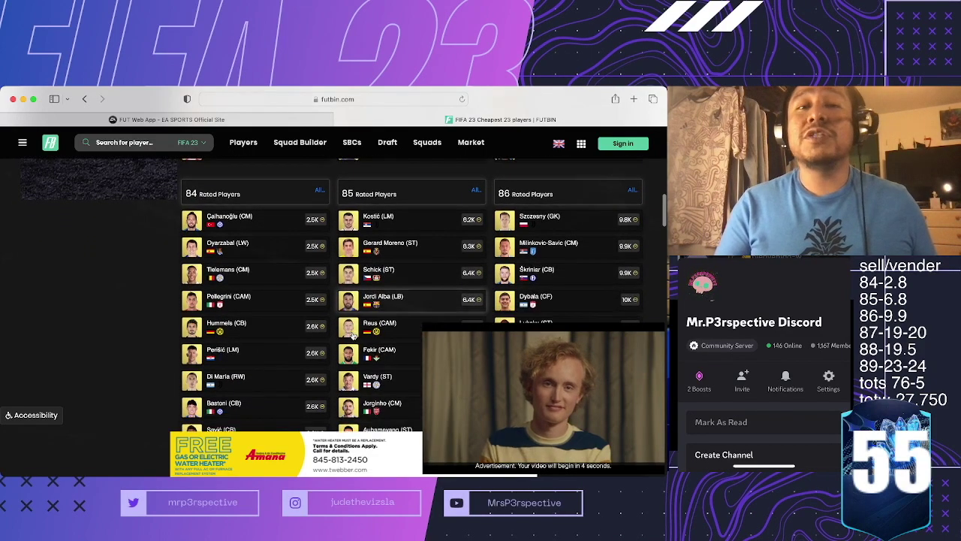
{"action": "scroll", "coordinate": [352, 335], "scroll_direction": "down", "scroll_amount": 1}
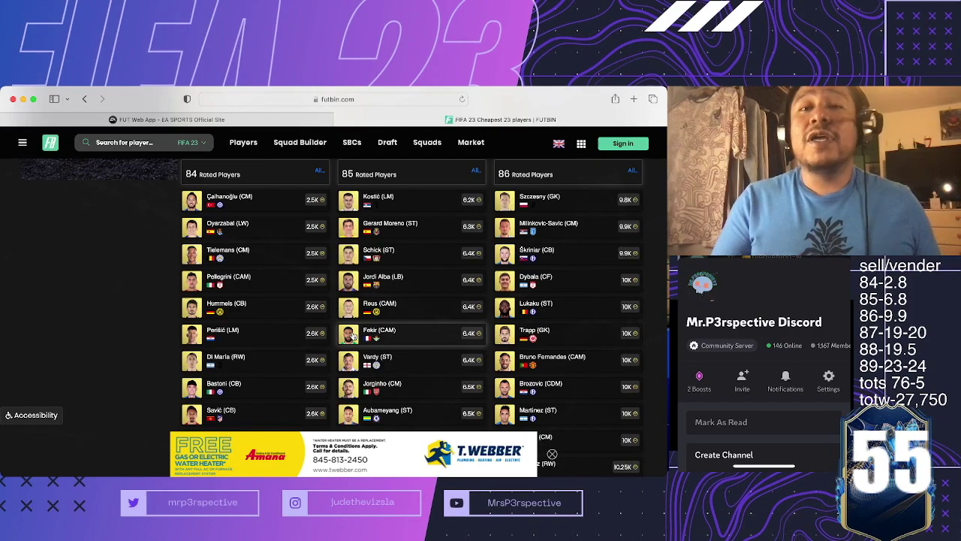
{"action": "scroll", "coordinate": [458, 365], "scroll_direction": "down", "scroll_amount": 1}
{"action": "scroll", "coordinate": [481, 360], "scroll_direction": "down", "scroll_amount": 1}
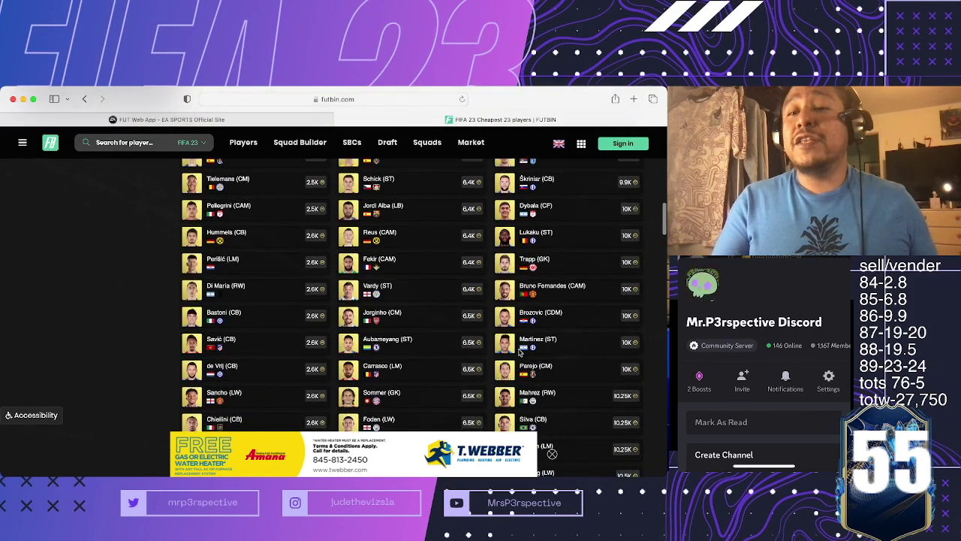
{"action": "scroll", "coordinate": [520, 353], "scroll_direction": "down", "scroll_amount": 2}
{"action": "scroll", "coordinate": [520, 353], "scroll_direction": "down", "scroll_amount": 2}
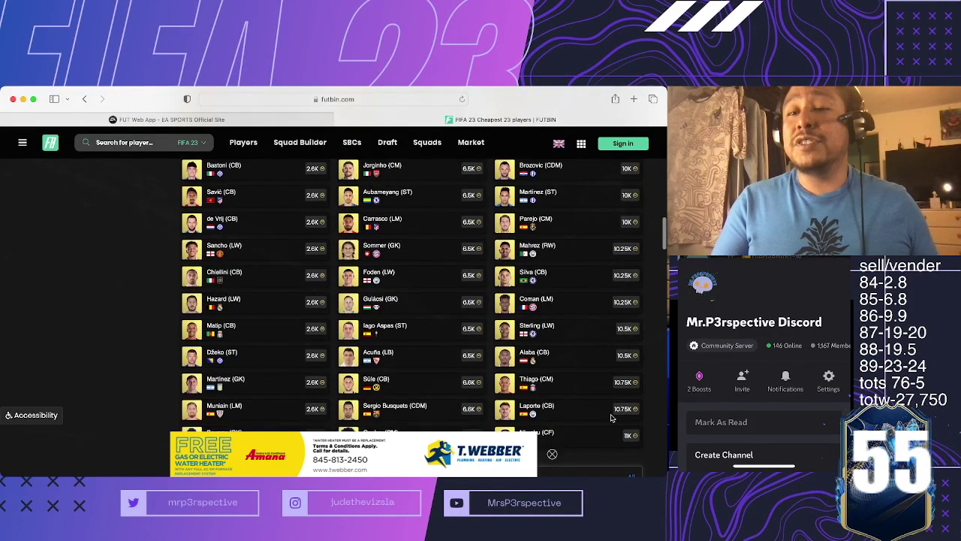
{"action": "scroll", "coordinate": [595, 383], "scroll_direction": "up", "scroll_amount": 2}
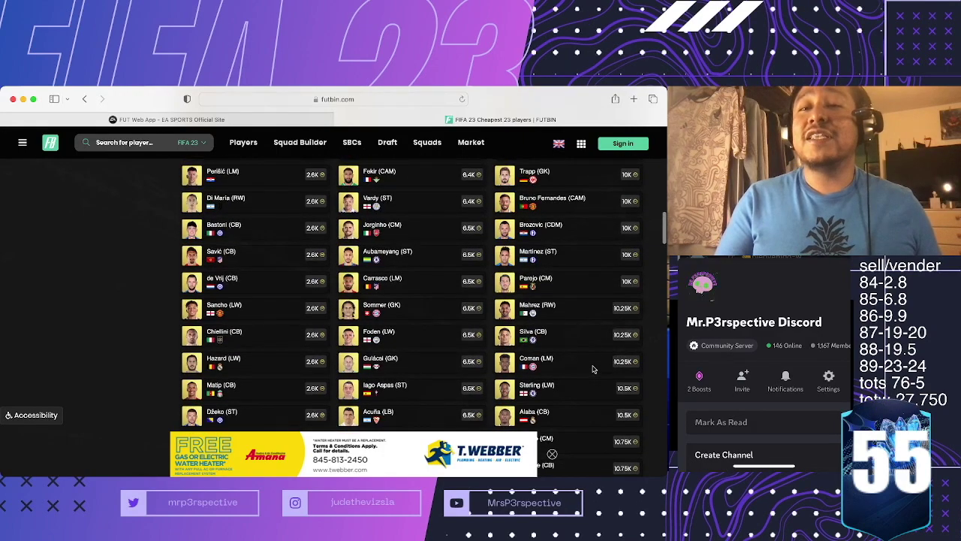
{"action": "scroll", "coordinate": [592, 369], "scroll_direction": "up", "scroll_amount": 2}
{"action": "scroll", "coordinate": [593, 369], "scroll_direction": "up", "scroll_amount": 2}
{"action": "scroll", "coordinate": [592, 369], "scroll_direction": "up", "scroll_amount": 1}
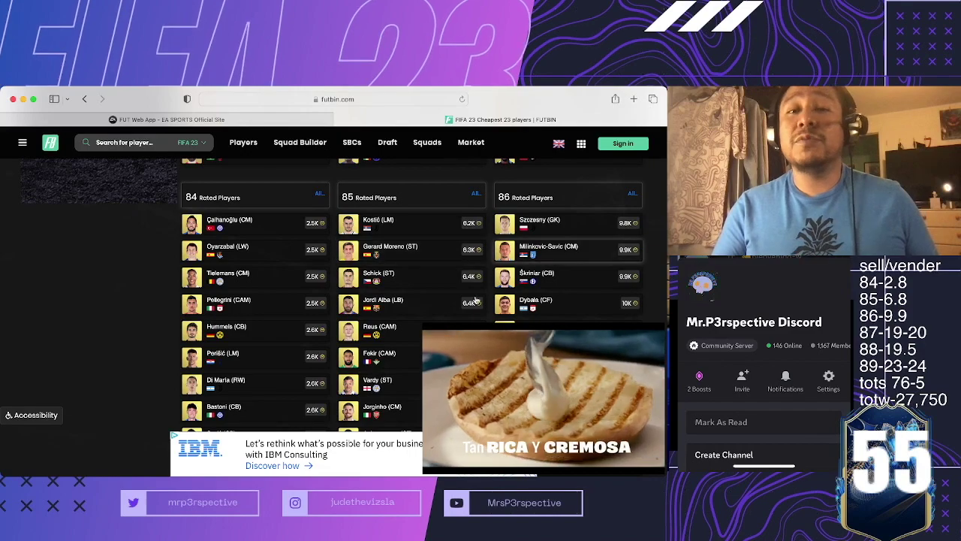
{"action": "scroll", "coordinate": [461, 304], "scroll_direction": "down", "scroll_amount": 1}
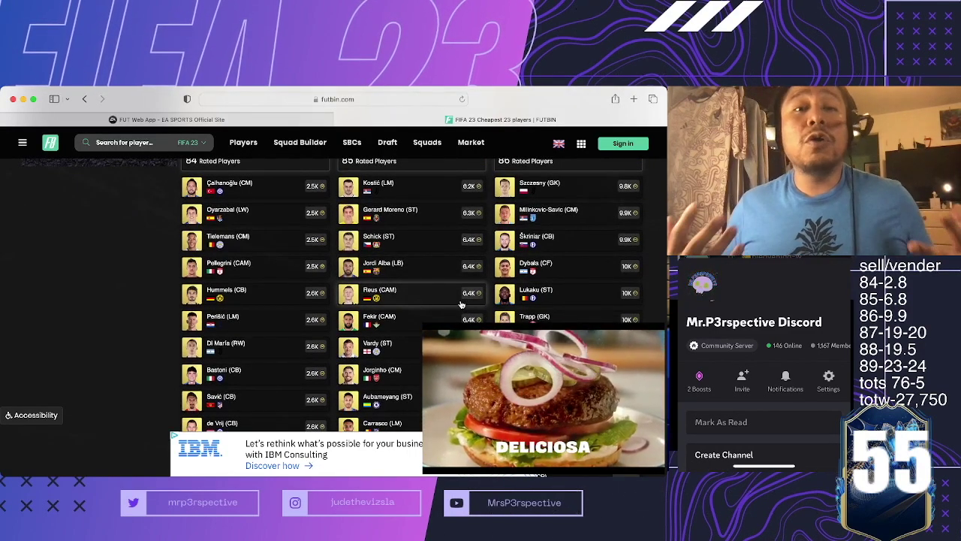
{"action": "scroll", "coordinate": [461, 305], "scroll_direction": "down", "scroll_amount": 3}
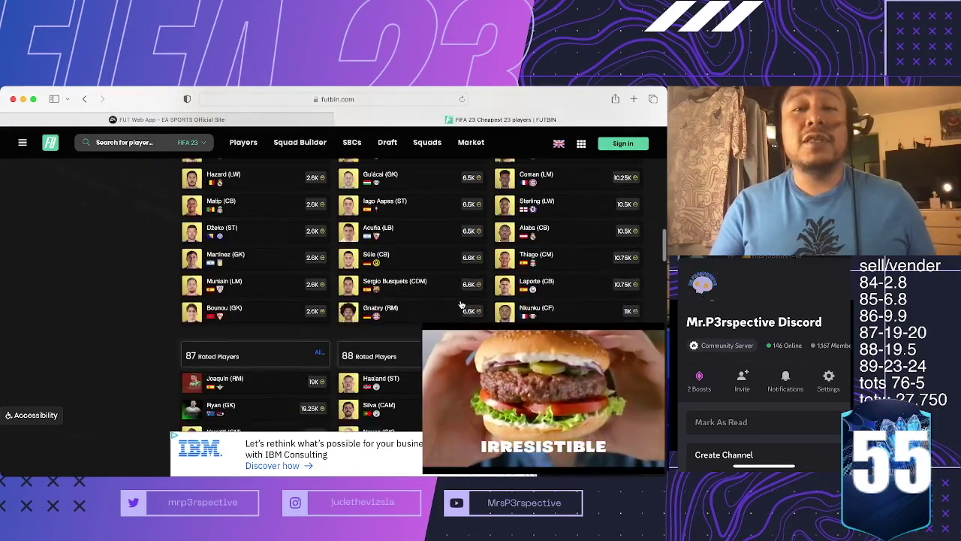
{"action": "scroll", "coordinate": [461, 305], "scroll_direction": "down", "scroll_amount": 2}
{"action": "scroll", "coordinate": [461, 304], "scroll_direction": "down", "scroll_amount": 1}
{"action": "scroll", "coordinate": [462, 304], "scroll_direction": "down", "scroll_amount": 1}
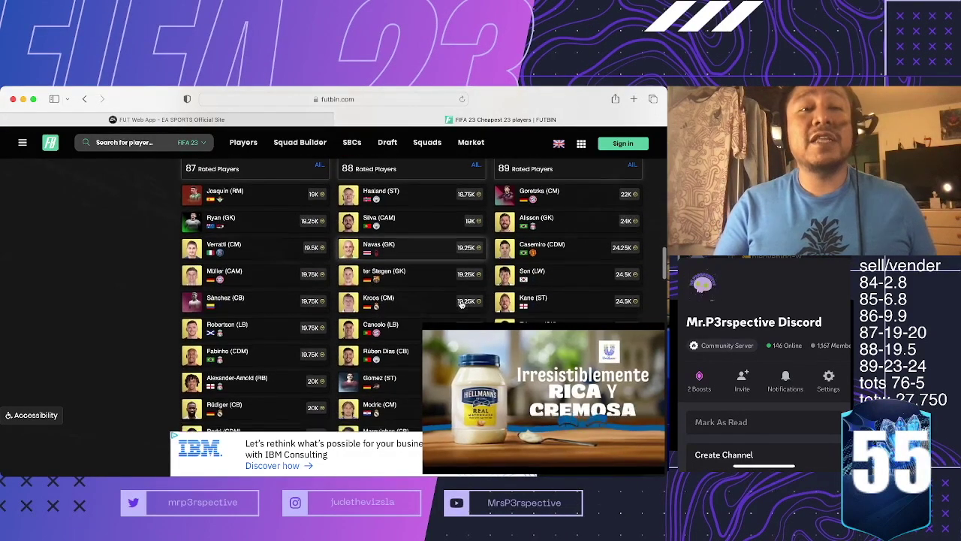
{"action": "scroll", "coordinate": [461, 304], "scroll_direction": "down", "scroll_amount": 2}
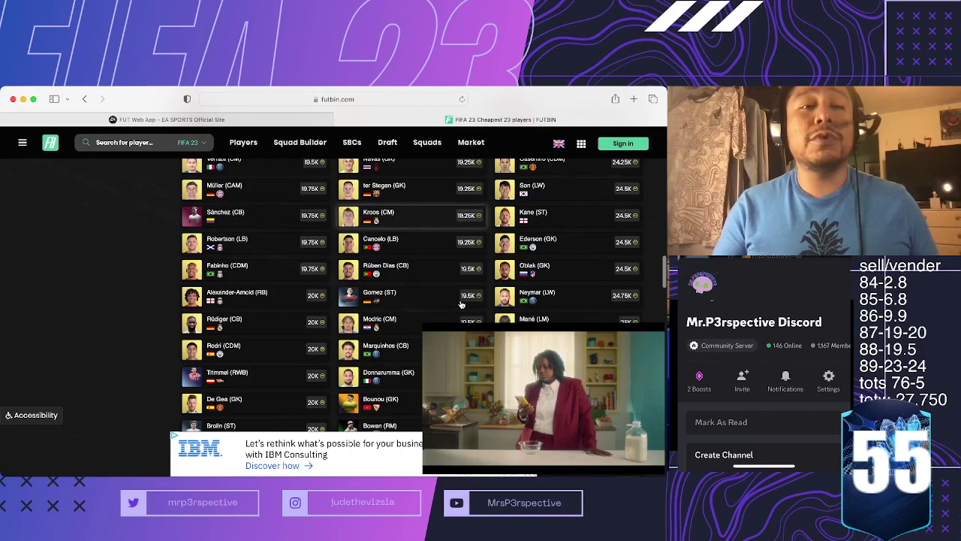
{"action": "scroll", "coordinate": [461, 304], "scroll_direction": "down", "scroll_amount": 1}
{"action": "scroll", "coordinate": [461, 304], "scroll_direction": "down", "scroll_amount": 2}
{"action": "scroll", "coordinate": [461, 304], "scroll_direction": "down", "scroll_amount": 1}
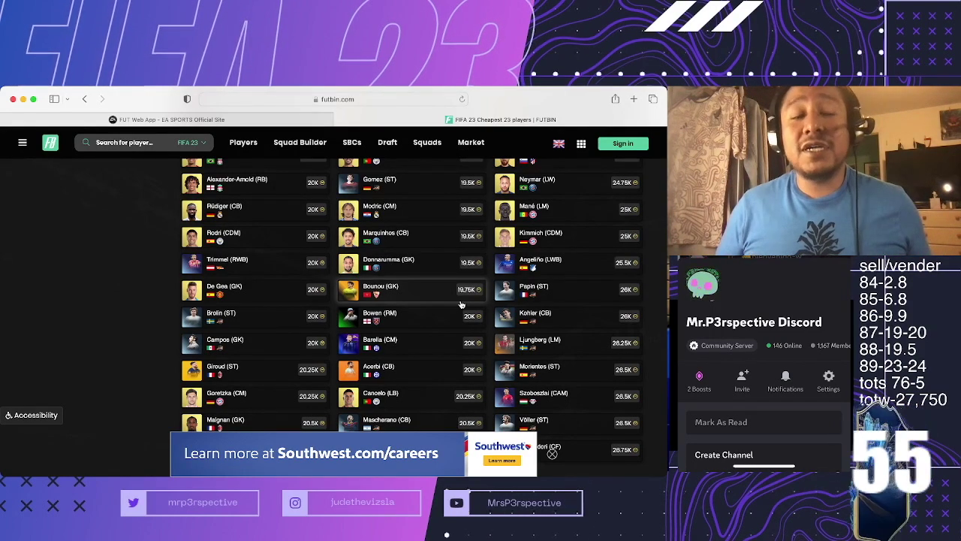
{"action": "scroll", "coordinate": [461, 304], "scroll_direction": "up", "scroll_amount": 1}
{"action": "scroll", "coordinate": [461, 302], "scroll_direction": "up", "scroll_amount": 3}
{"action": "scroll", "coordinate": [461, 304], "scroll_direction": "up", "scroll_amount": 2}
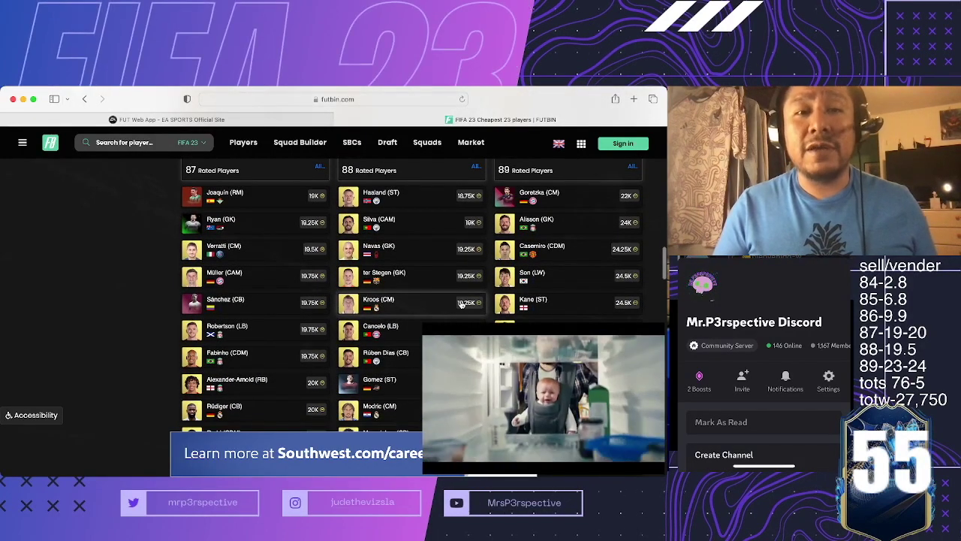
{"action": "scroll", "coordinate": [461, 303], "scroll_direction": "down", "scroll_amount": 2}
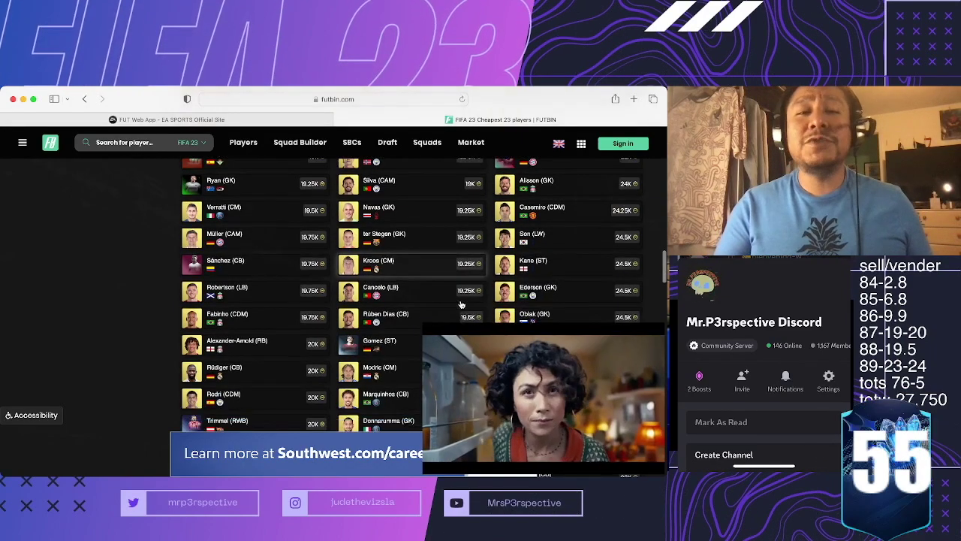
{"action": "scroll", "coordinate": [461, 302], "scroll_direction": "down", "scroll_amount": 1}
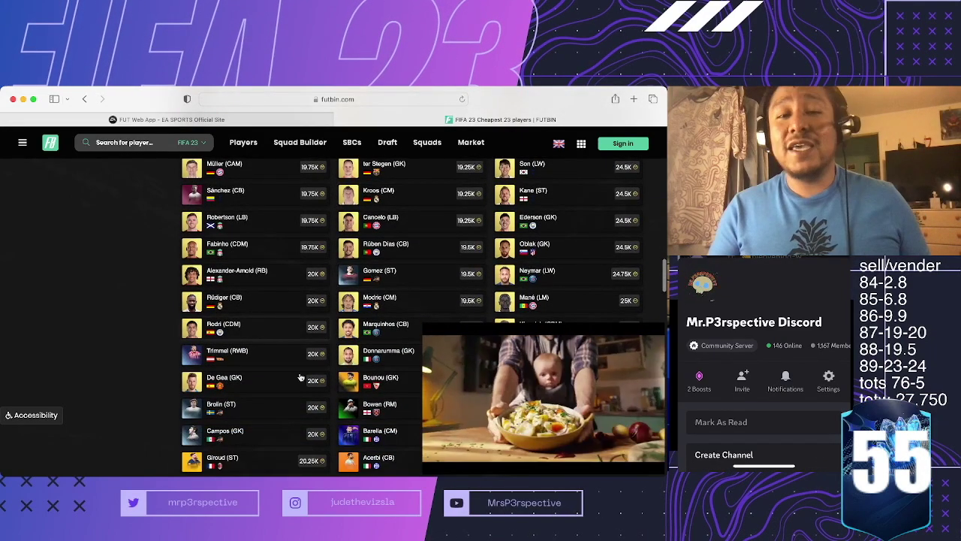
{"action": "scroll", "coordinate": [323, 376], "scroll_direction": "up", "scroll_amount": 4}
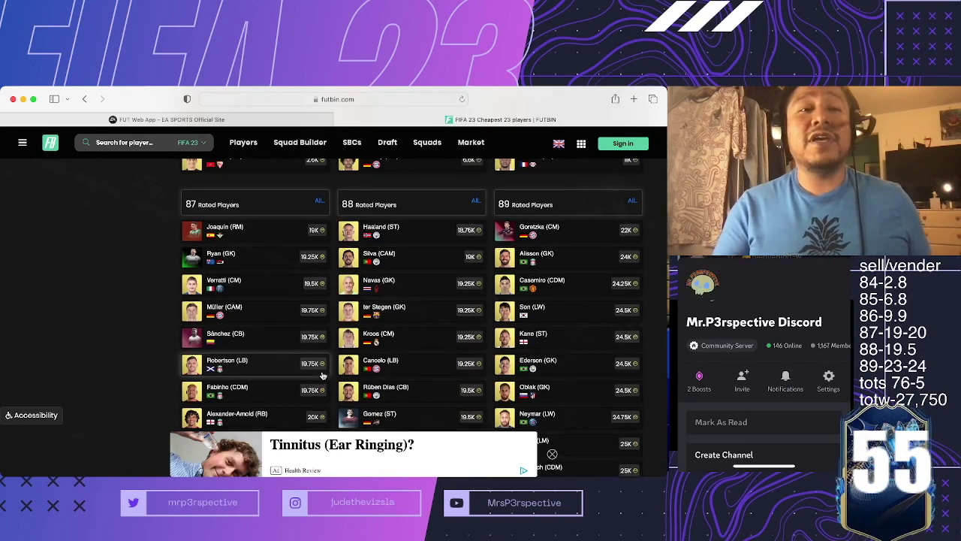
{"action": "scroll", "coordinate": [323, 375], "scroll_direction": "up", "scroll_amount": 2}
{"action": "scroll", "coordinate": [323, 375], "scroll_direction": "up", "scroll_amount": 1}
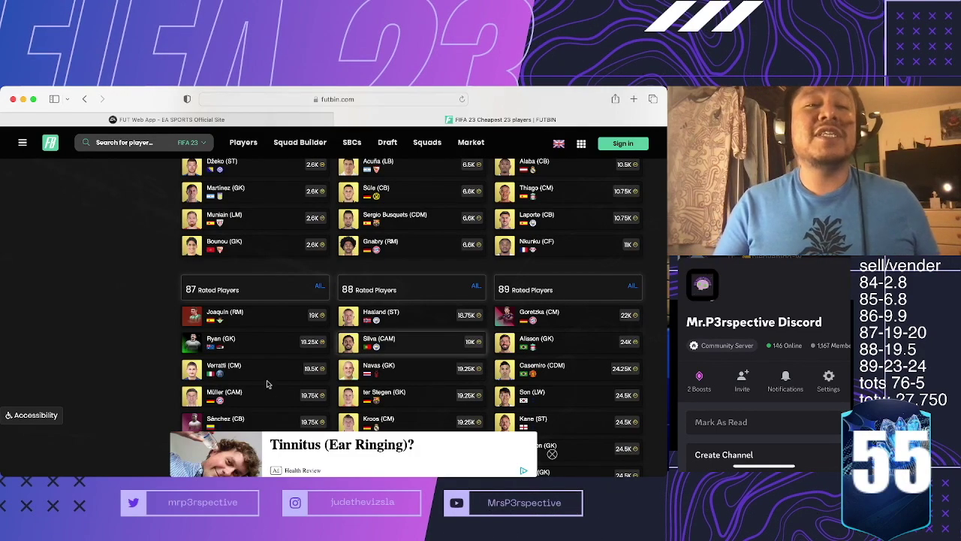
{"action": "scroll", "coordinate": [351, 381], "scroll_direction": "down", "scroll_amount": 2}
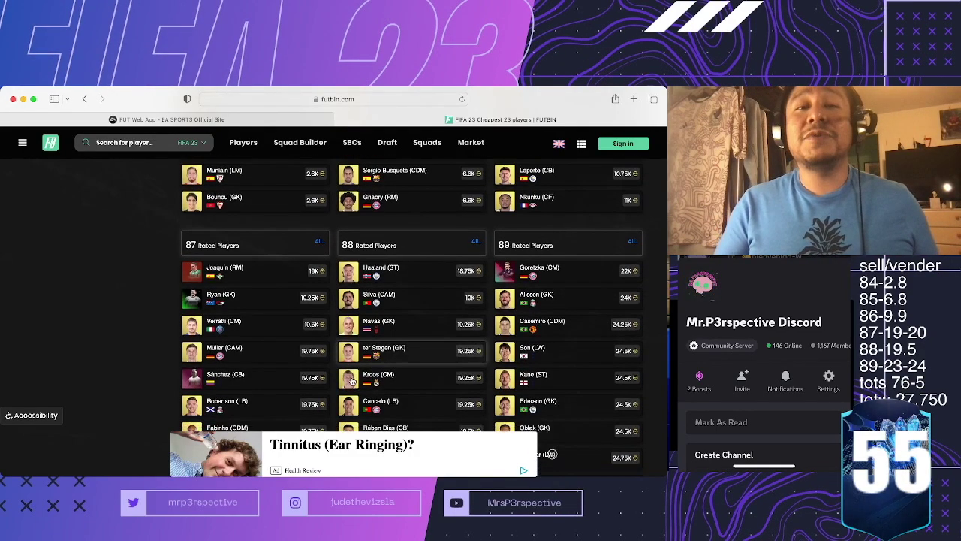
{"action": "scroll", "coordinate": [351, 381], "scroll_direction": "up", "scroll_amount": 1}
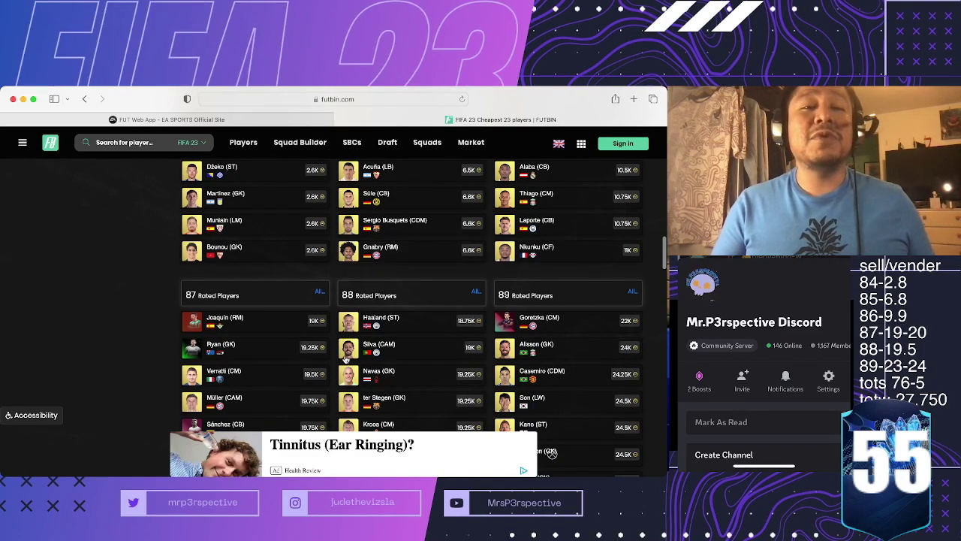
{"action": "scroll", "coordinate": [346, 360], "scroll_direction": "down", "scroll_amount": 2}
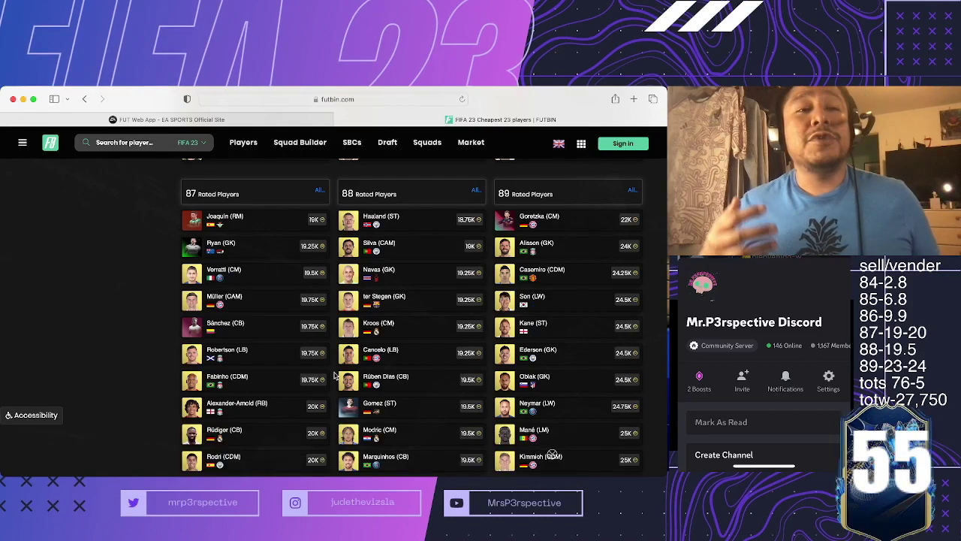
{"action": "scroll", "coordinate": [335, 375], "scroll_direction": "down", "scroll_amount": 1}
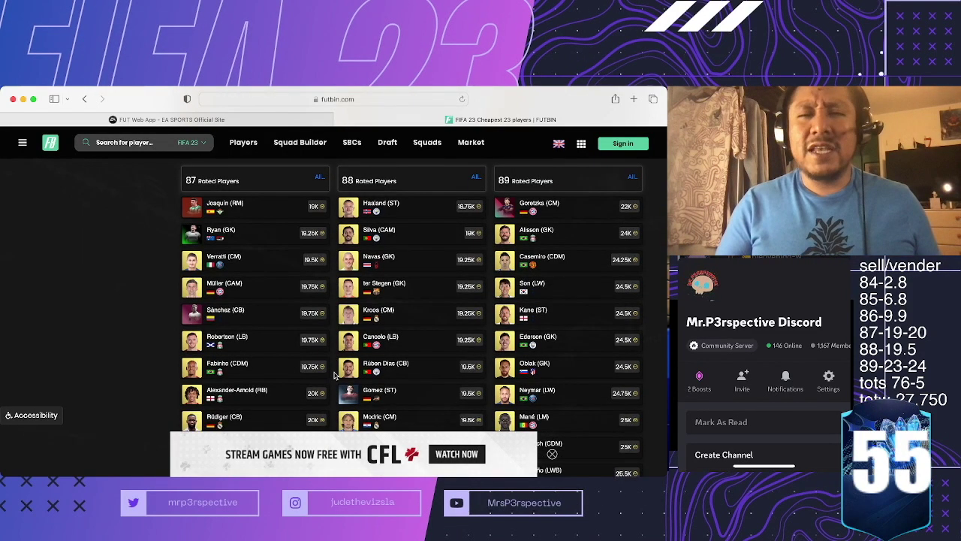
{"action": "scroll", "coordinate": [335, 376], "scroll_direction": "down", "scroll_amount": 1}
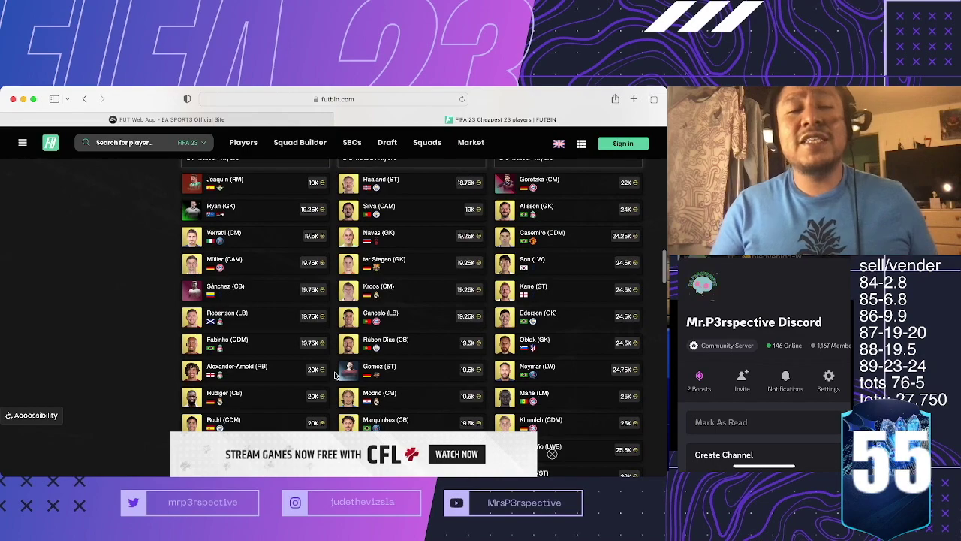
{"action": "scroll", "coordinate": [334, 375], "scroll_direction": "down", "scroll_amount": 2}
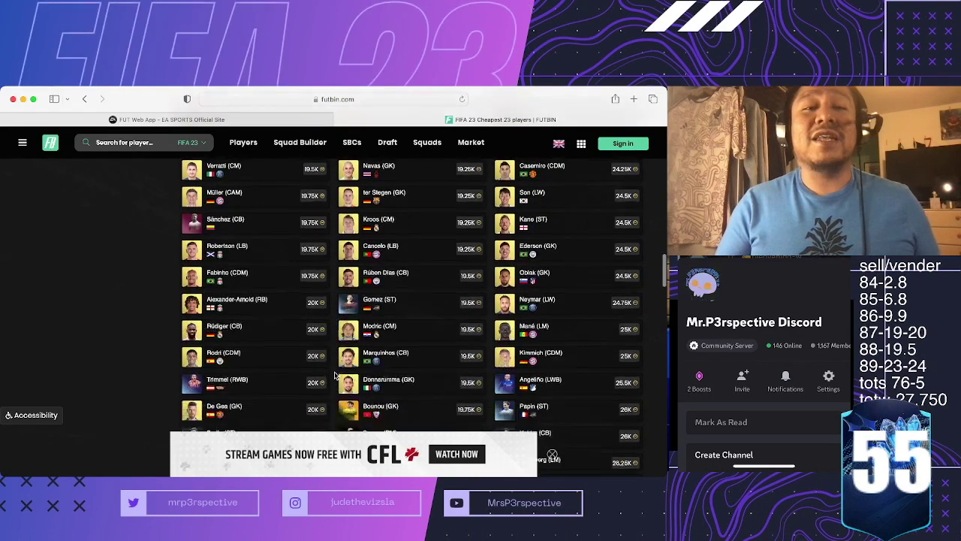
{"action": "scroll", "coordinate": [334, 375], "scroll_direction": "down", "scroll_amount": 1}
{"action": "scroll", "coordinate": [335, 375], "scroll_direction": "down", "scroll_amount": 1}
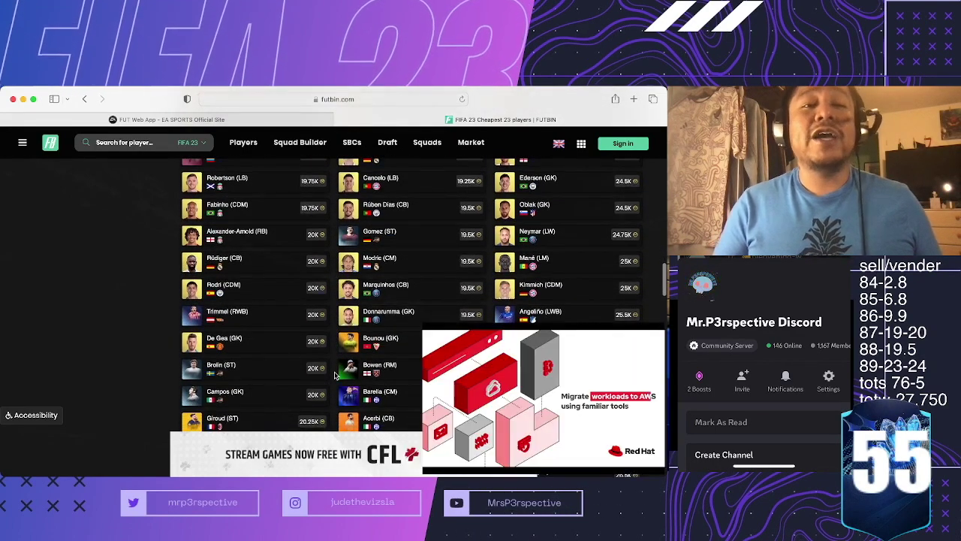
{"action": "scroll", "coordinate": [335, 375], "scroll_direction": "down", "scroll_amount": 2}
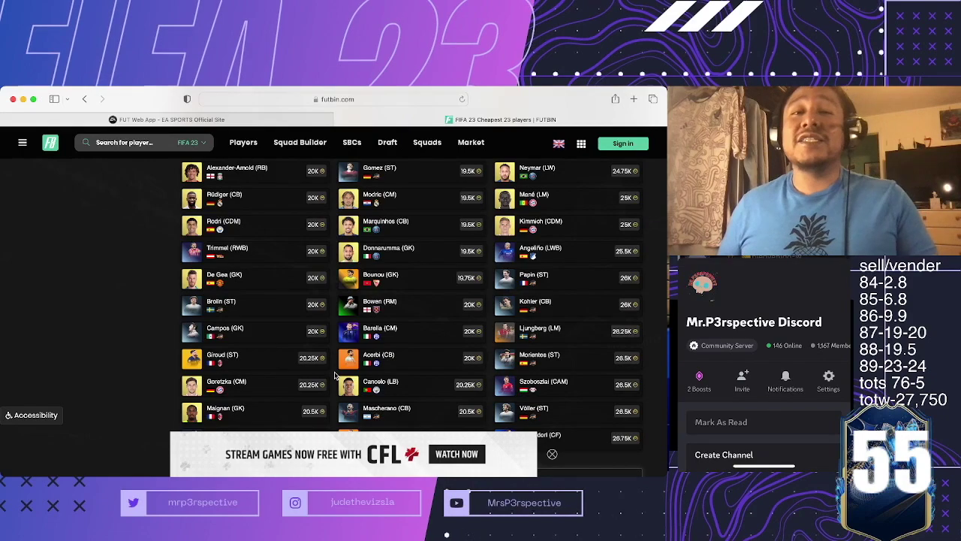
{"action": "scroll", "coordinate": [335, 375], "scroll_direction": "up", "scroll_amount": 3}
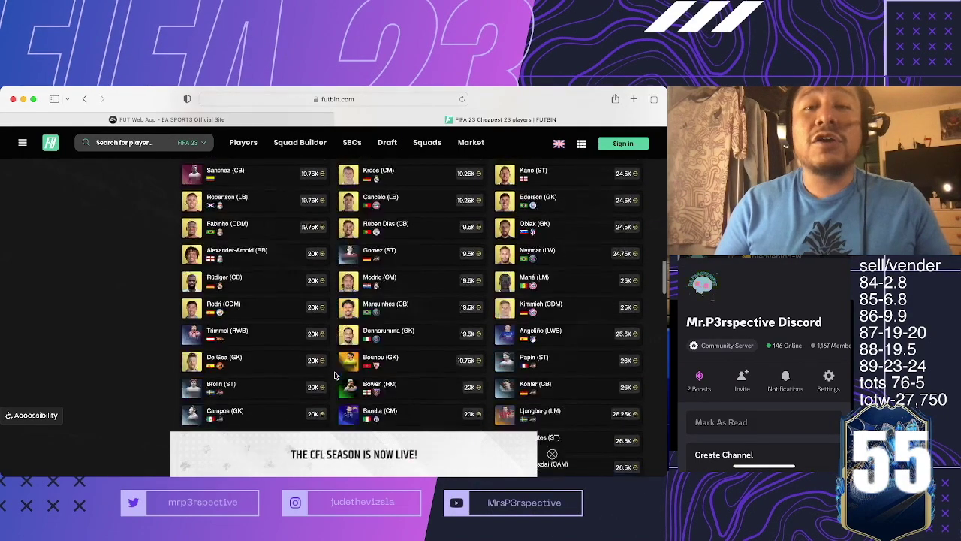
{"action": "scroll", "coordinate": [335, 375], "scroll_direction": "up", "scroll_amount": 2}
{"action": "scroll", "coordinate": [335, 376], "scroll_direction": "up", "scroll_amount": 2}
{"action": "scroll", "coordinate": [335, 376], "scroll_direction": "up", "scroll_amount": 1}
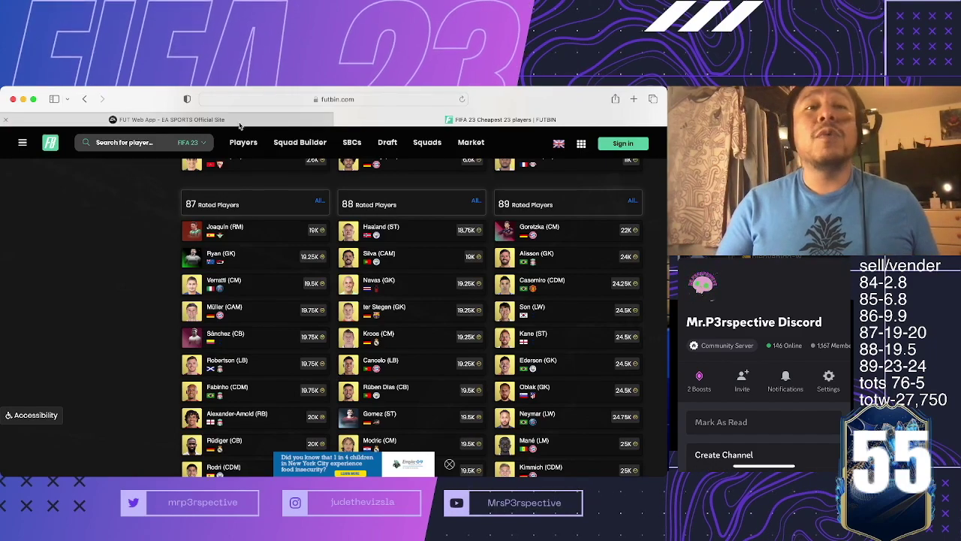
Go back to the FUT Web App SBC list and open the Year in Review Player Pick challenge
{"action": "left_click", "coordinate": [169, 119]}
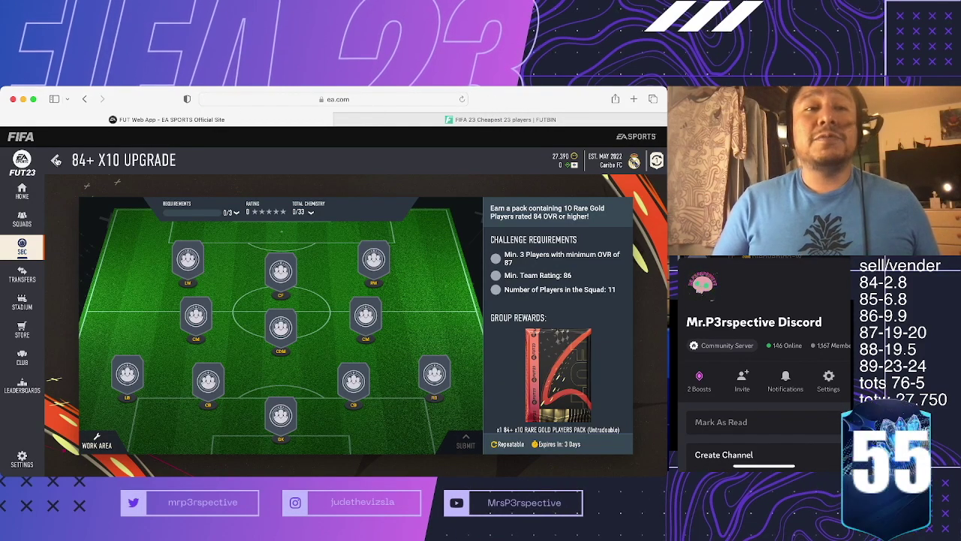
{"action": "left_click", "coordinate": [57, 162]}
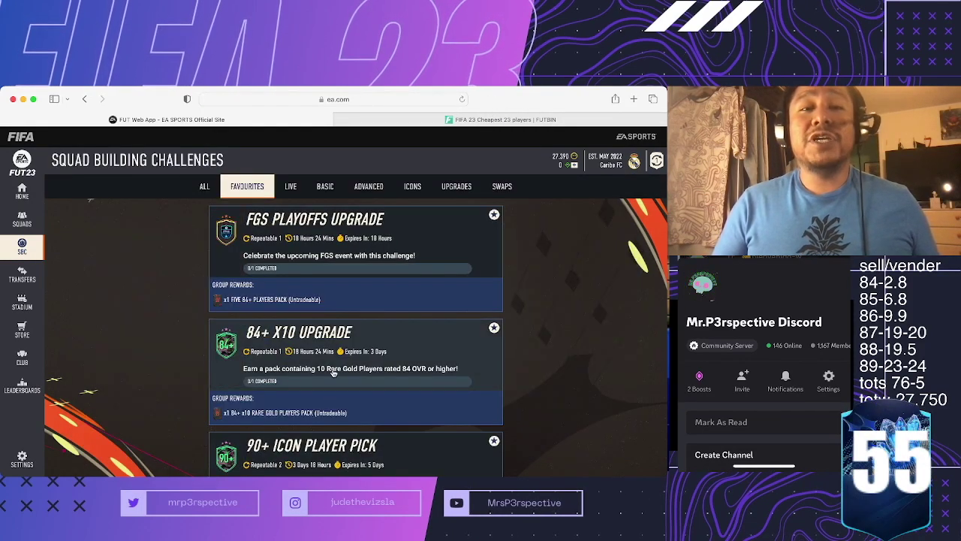
{"action": "scroll", "coordinate": [334, 373], "scroll_direction": "down", "scroll_amount": 3}
{"action": "scroll", "coordinate": [375, 383], "scroll_direction": "down", "scroll_amount": 2}
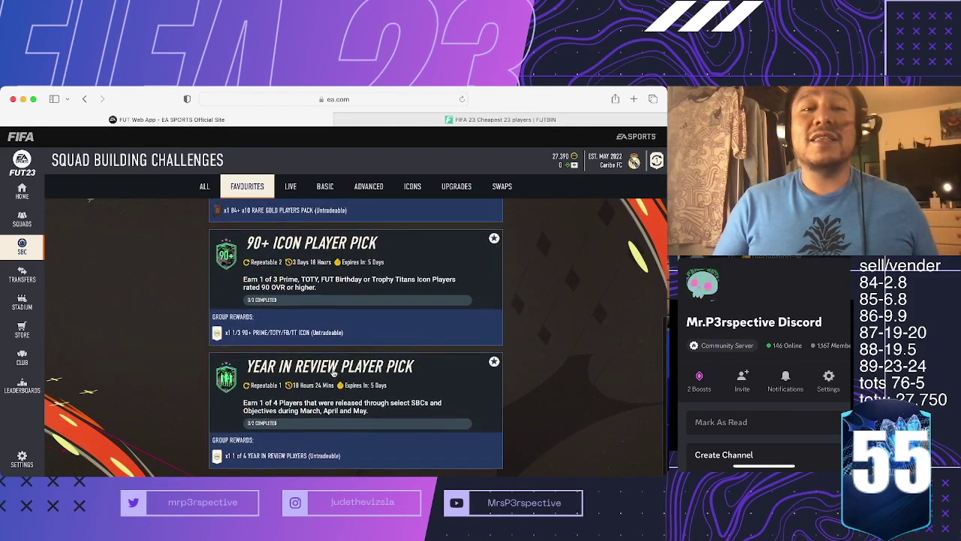
{"action": "left_click", "coordinate": [415, 393]}
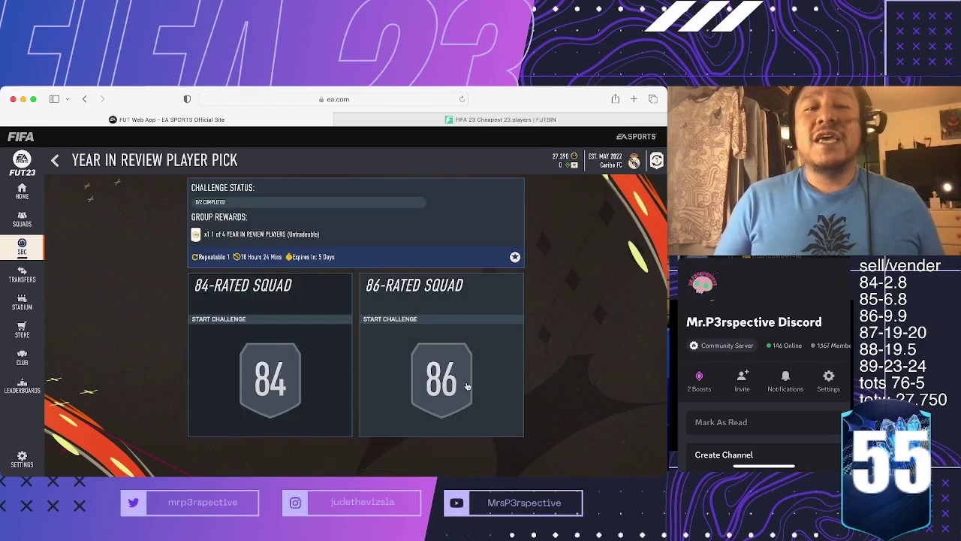
{"action": "left_click", "coordinate": [467, 386]}
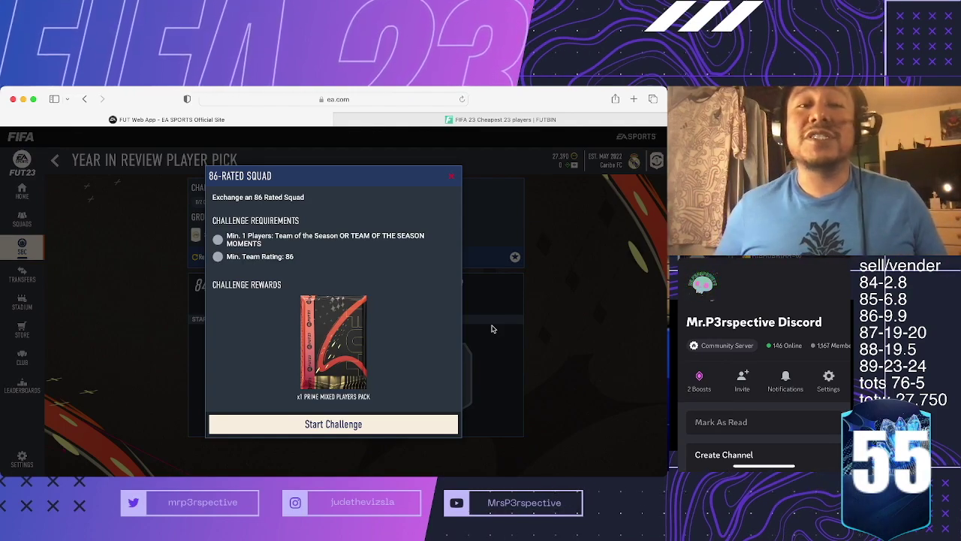
{"action": "left_click", "coordinate": [452, 177]}
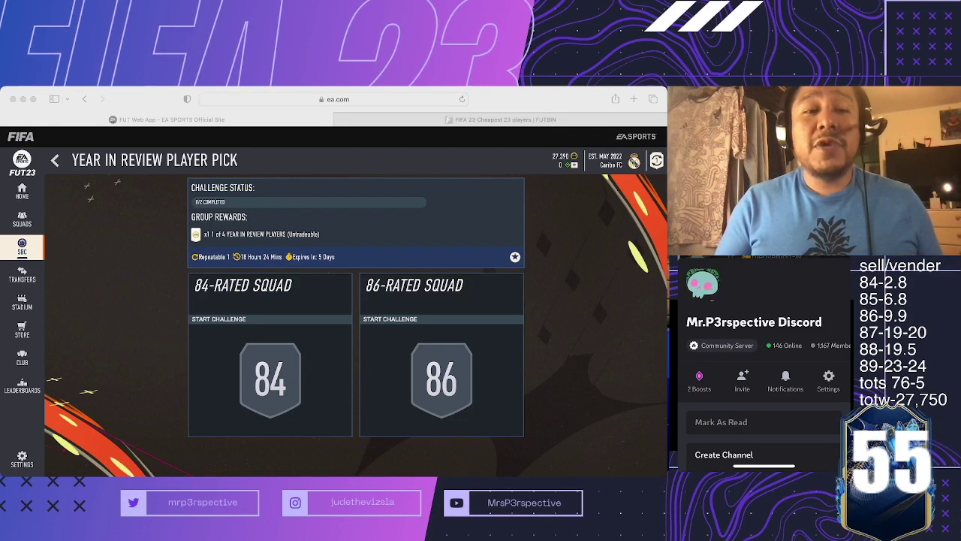
{"action": "left_click", "coordinate": [156, 238]}
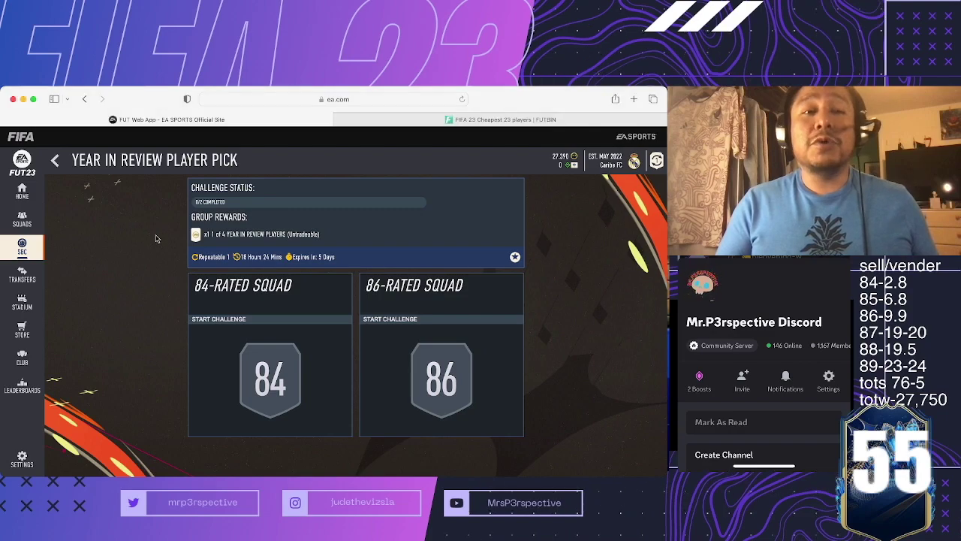
{"action": "left_click", "coordinate": [56, 161]}
{"action": "scroll", "coordinate": [368, 357], "scroll_direction": "down", "scroll_amount": 2}
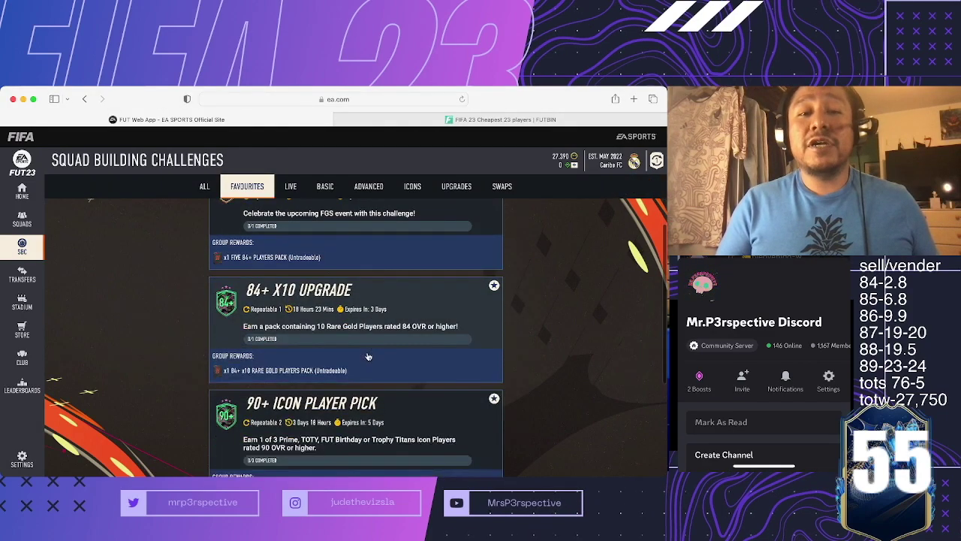
{"action": "scroll", "coordinate": [368, 356], "scroll_direction": "down", "scroll_amount": 3}
{"action": "scroll", "coordinate": [368, 357], "scroll_direction": "down", "scroll_amount": 1}
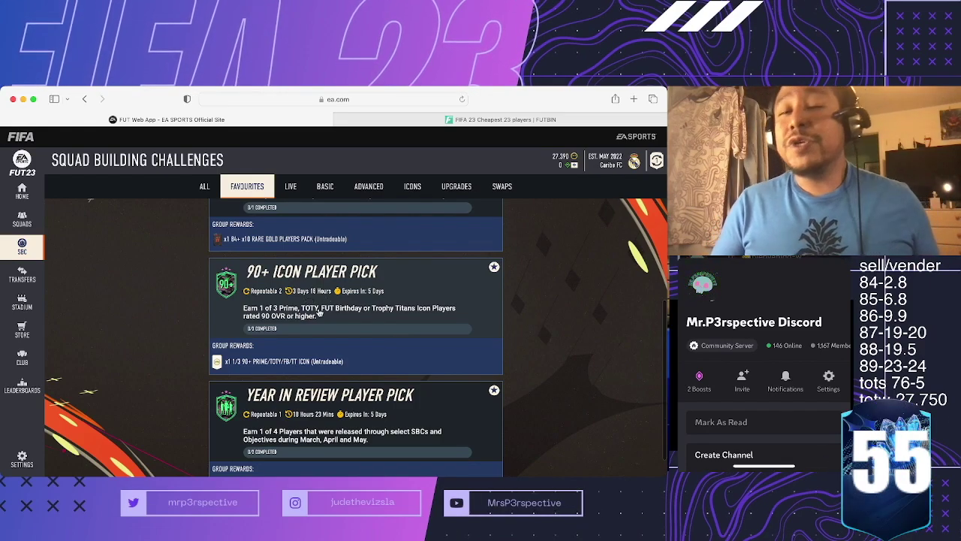
Open 90+ Icon Player Pick and check its 87-Rated Squad requirements, then close them
{"action": "left_click", "coordinate": [406, 337]}
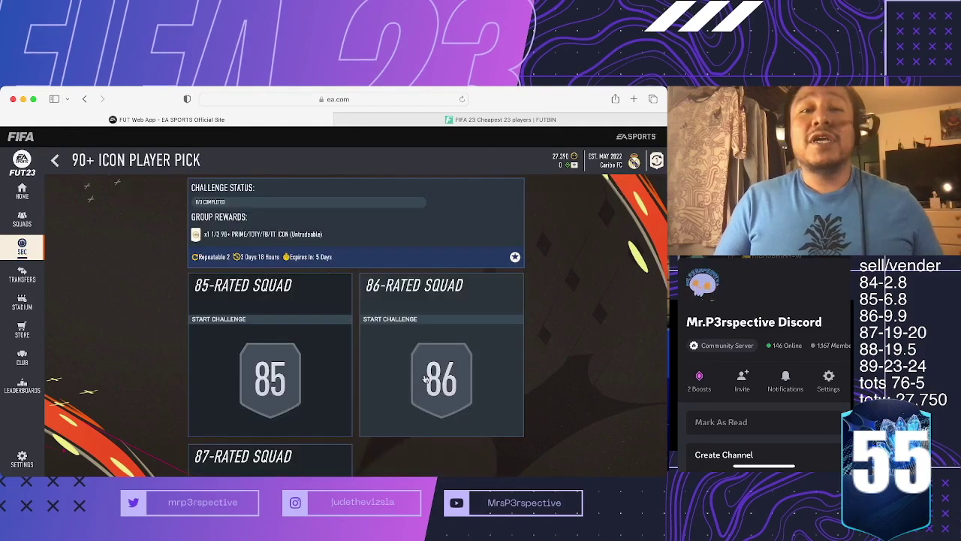
{"action": "scroll", "coordinate": [361, 375], "scroll_direction": "down", "scroll_amount": 2}
{"action": "scroll", "coordinate": [331, 354], "scroll_direction": "up", "scroll_amount": 2}
{"action": "scroll", "coordinate": [327, 358], "scroll_direction": "down", "scroll_amount": 1}
{"action": "scroll", "coordinate": [324, 359], "scroll_direction": "down", "scroll_amount": 1}
{"action": "left_click", "coordinate": [292, 419]}
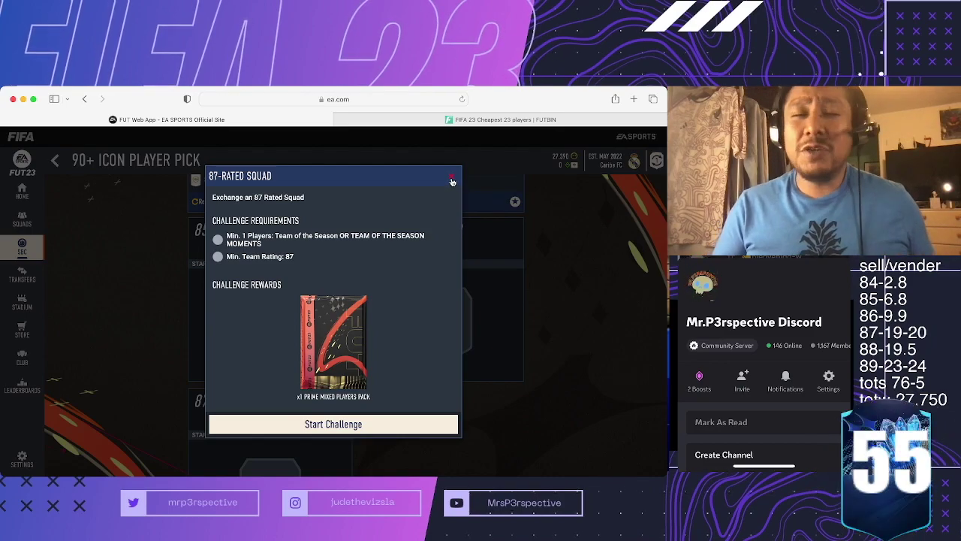
{"action": "left_click", "coordinate": [452, 180]}
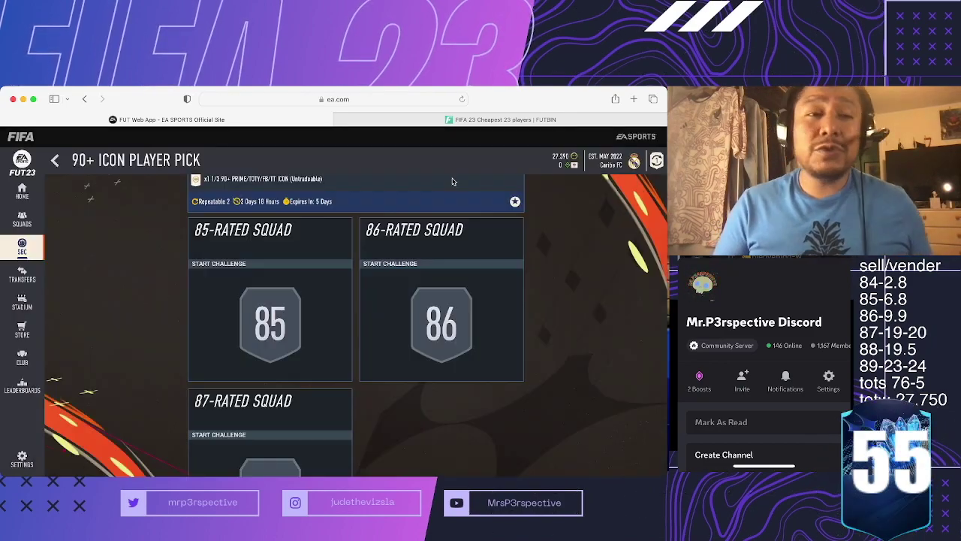